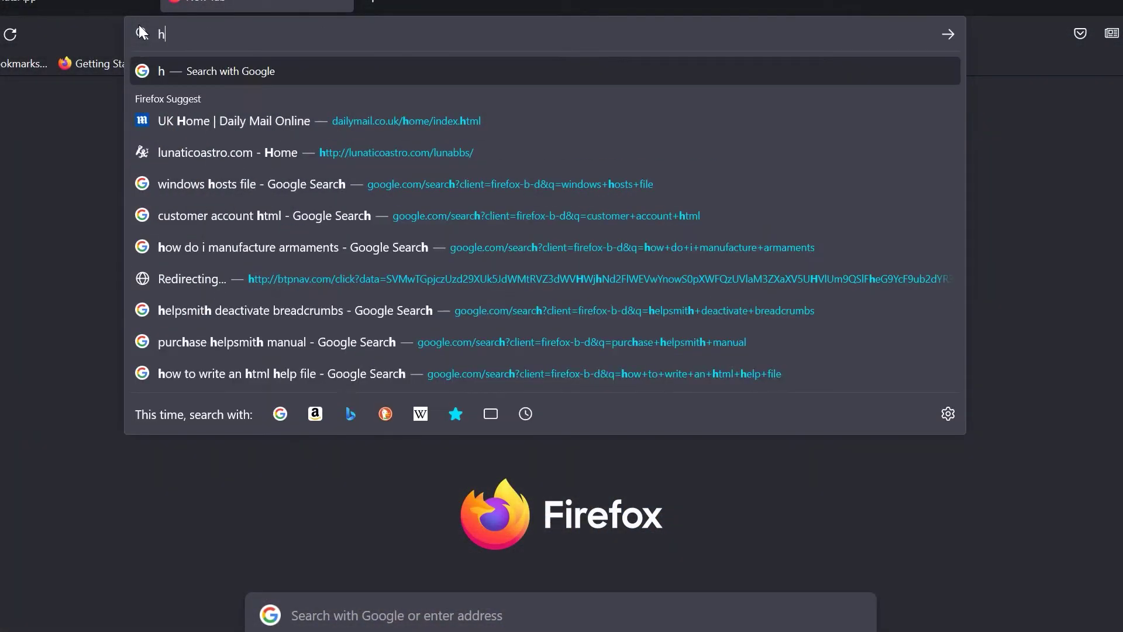
Load the dashboard at aagsolo.lunatico.es:10800 in Firefox.
text(ttp)
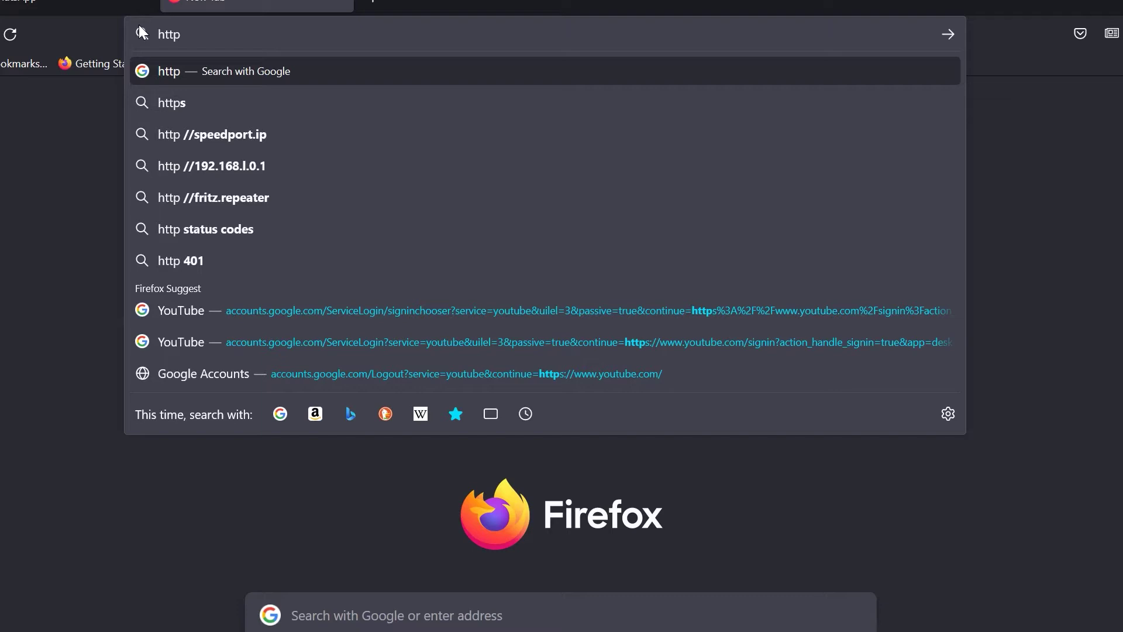
text(:)
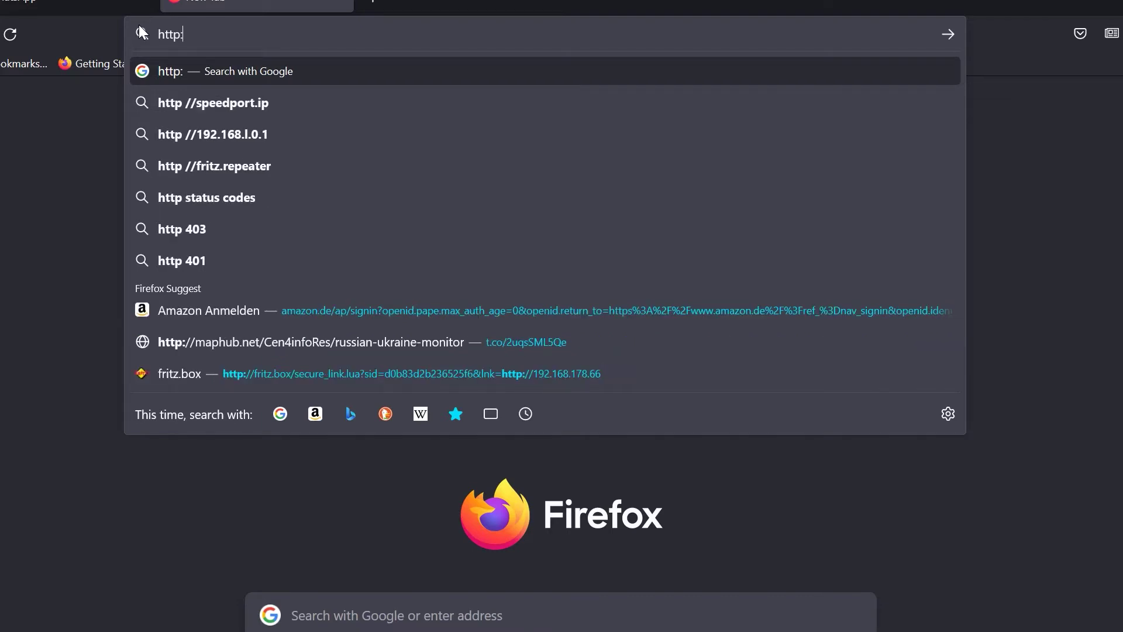
text(//)
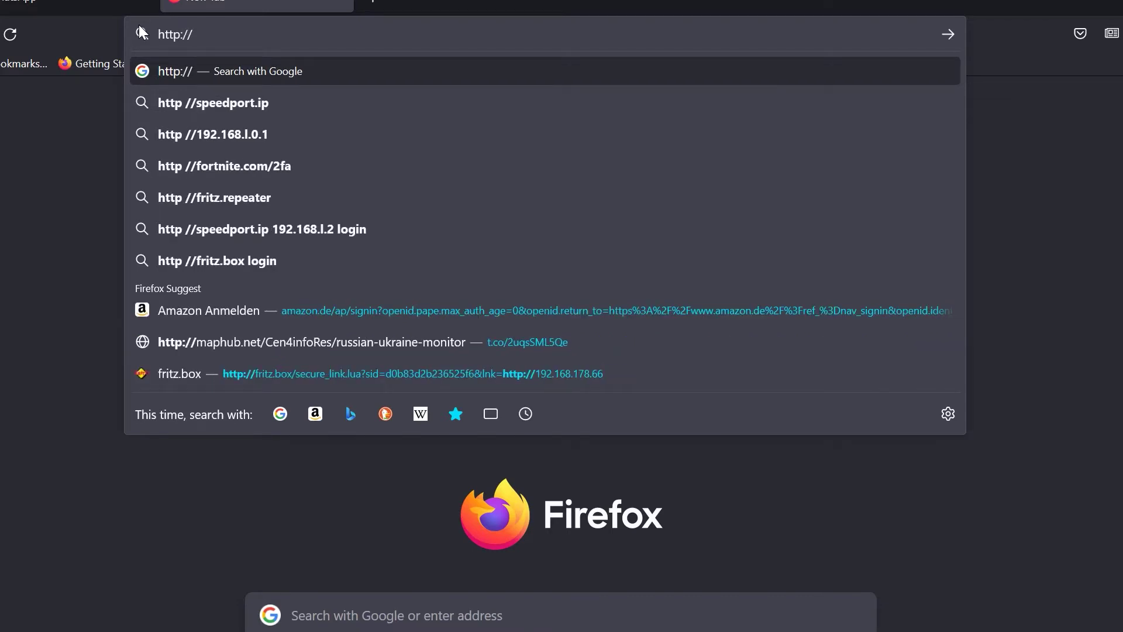
text(aagso)
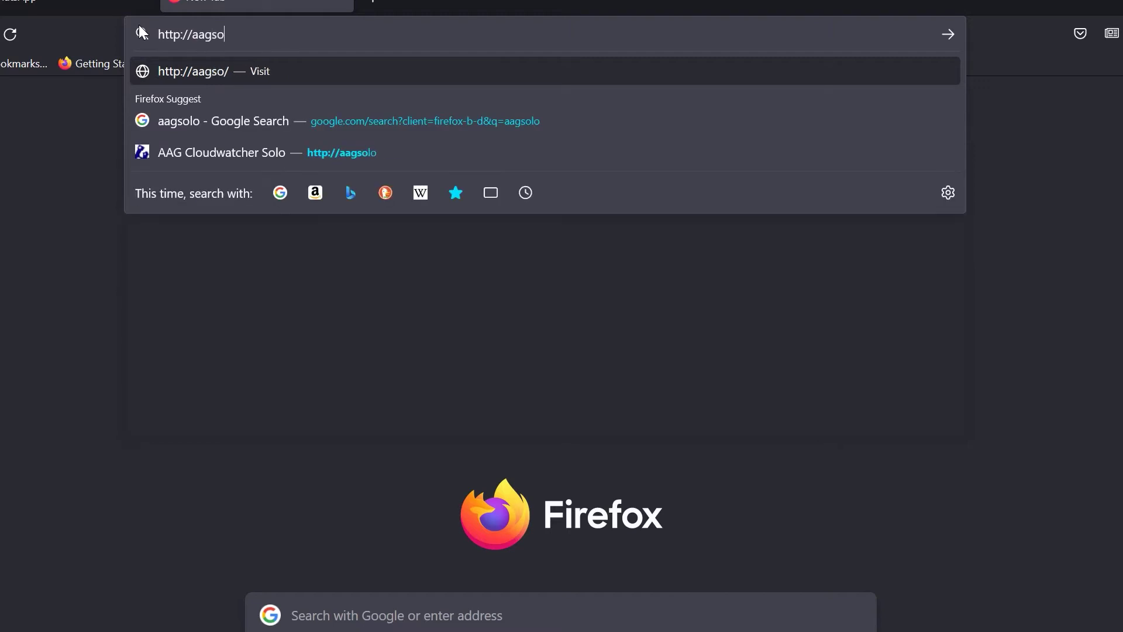
text(lo)
key(Escape)
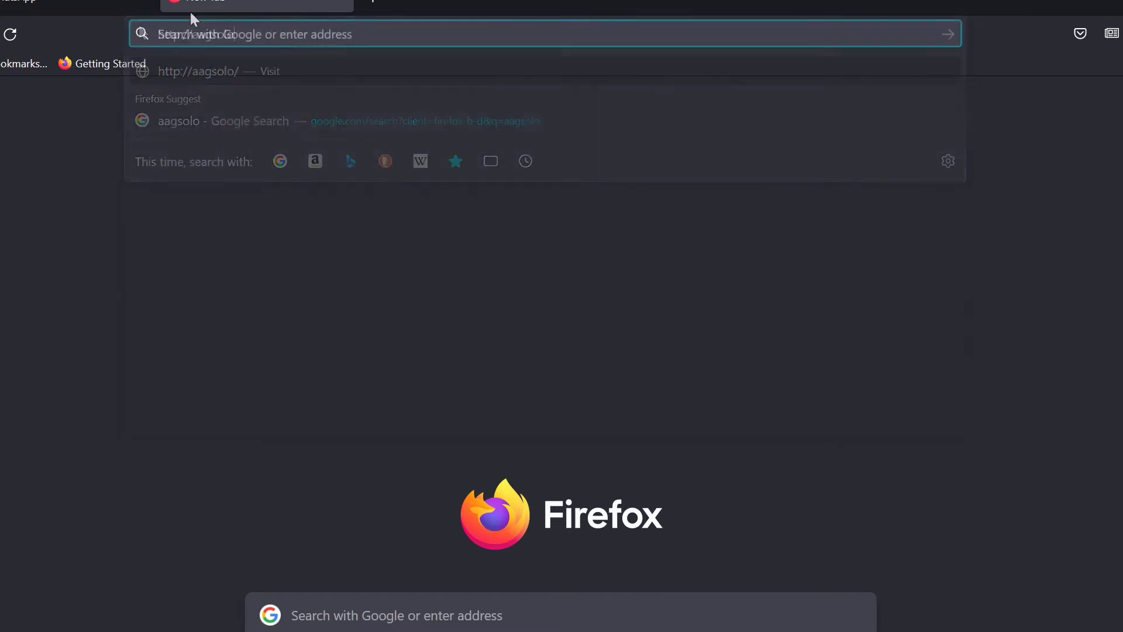
click(175, 34)
text(1)
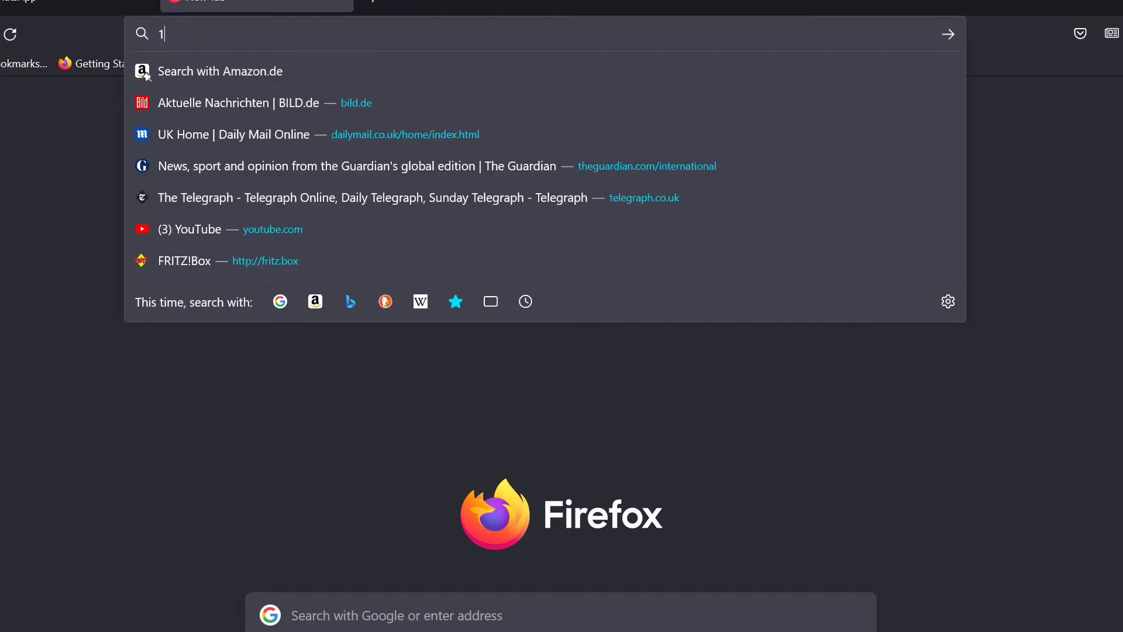
text(92.168)
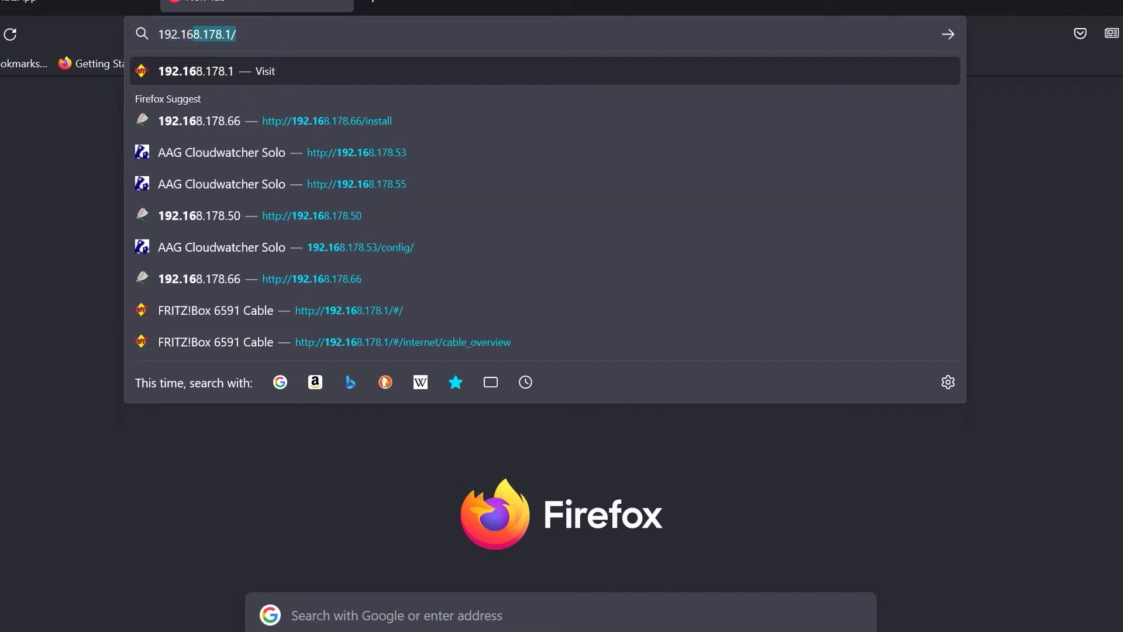
text(.17)
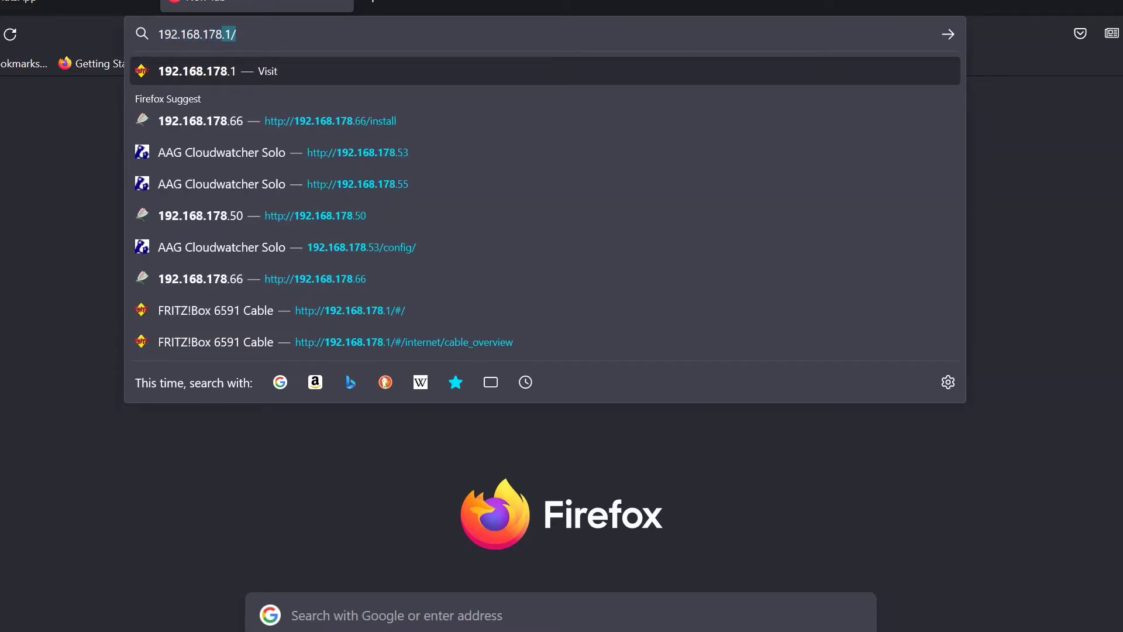
text(8.53)
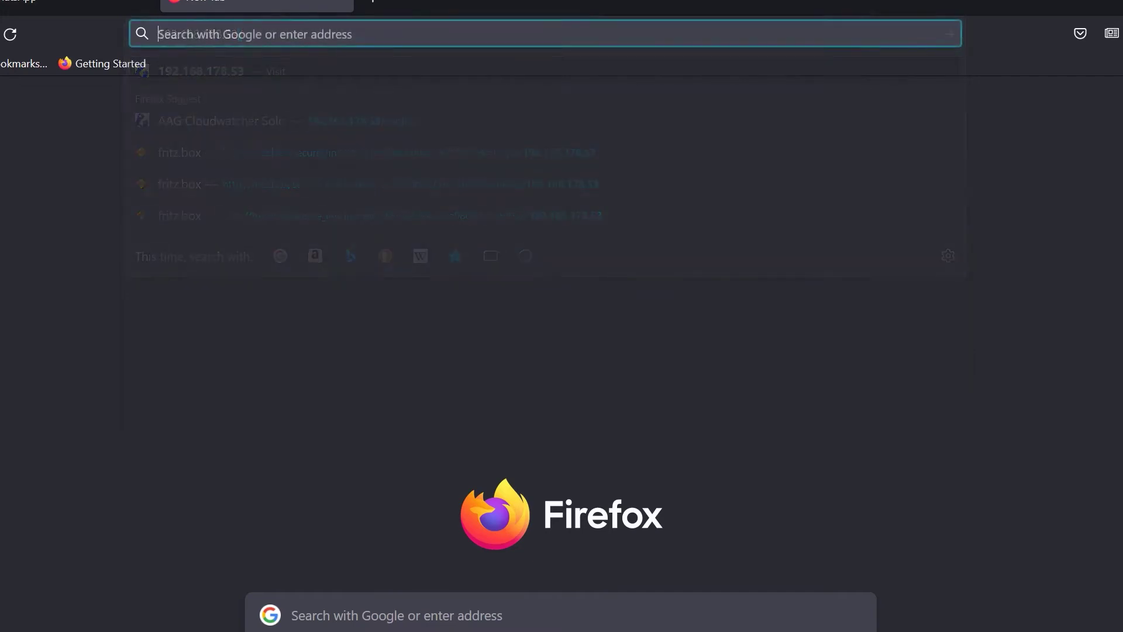
text(h)
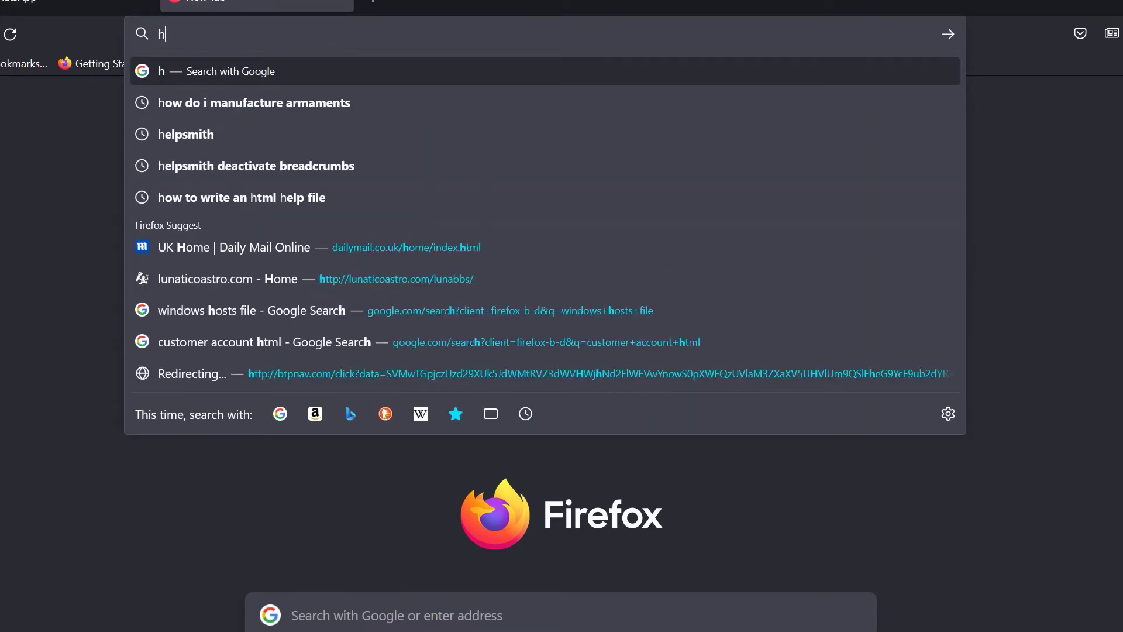
text(ttp)
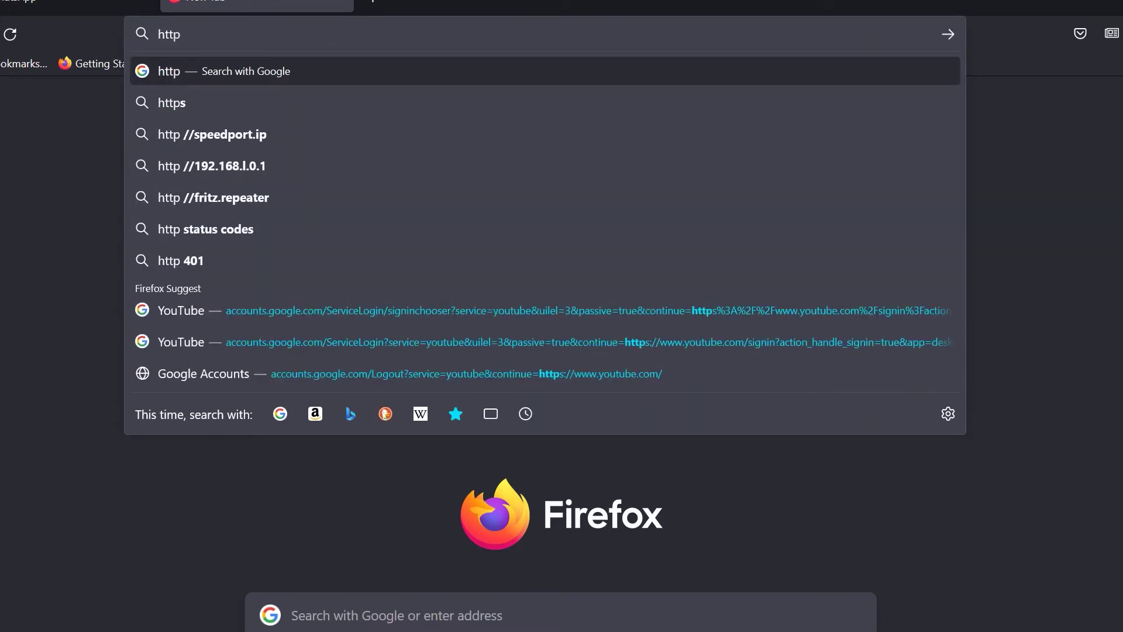
text(://)
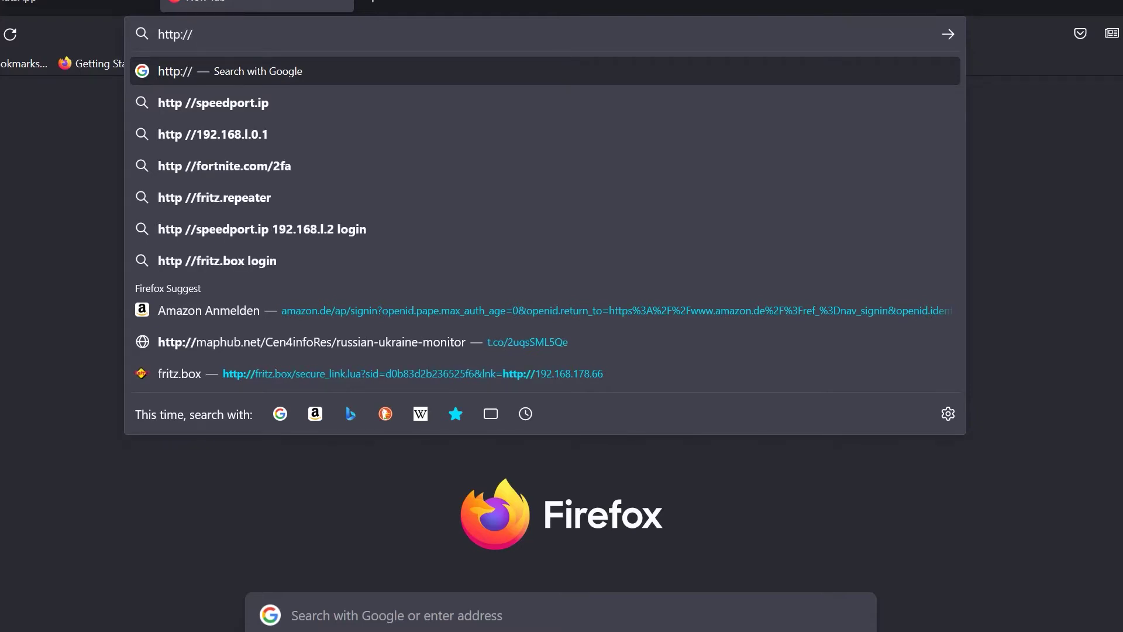
text(aagsol)
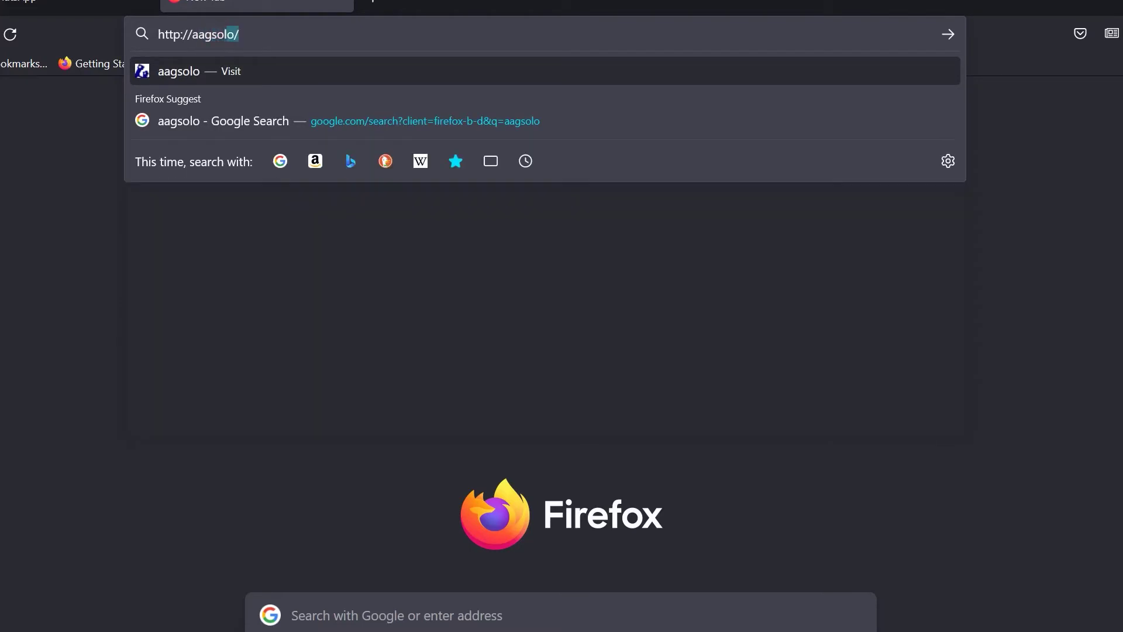
text(o)
text(.lu)
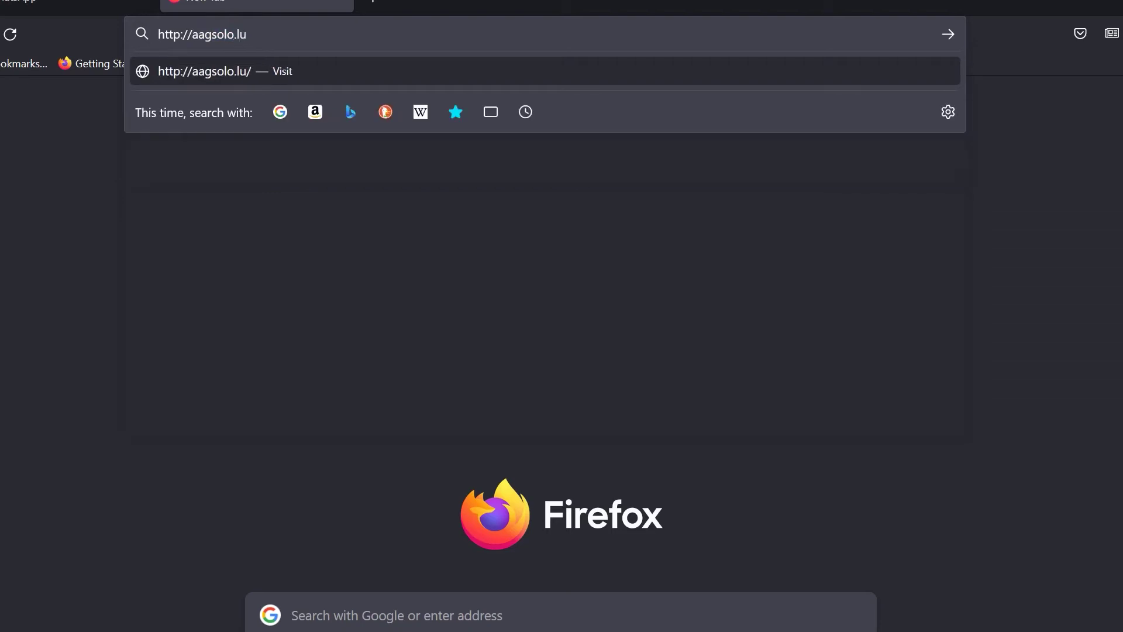
text(natico.)
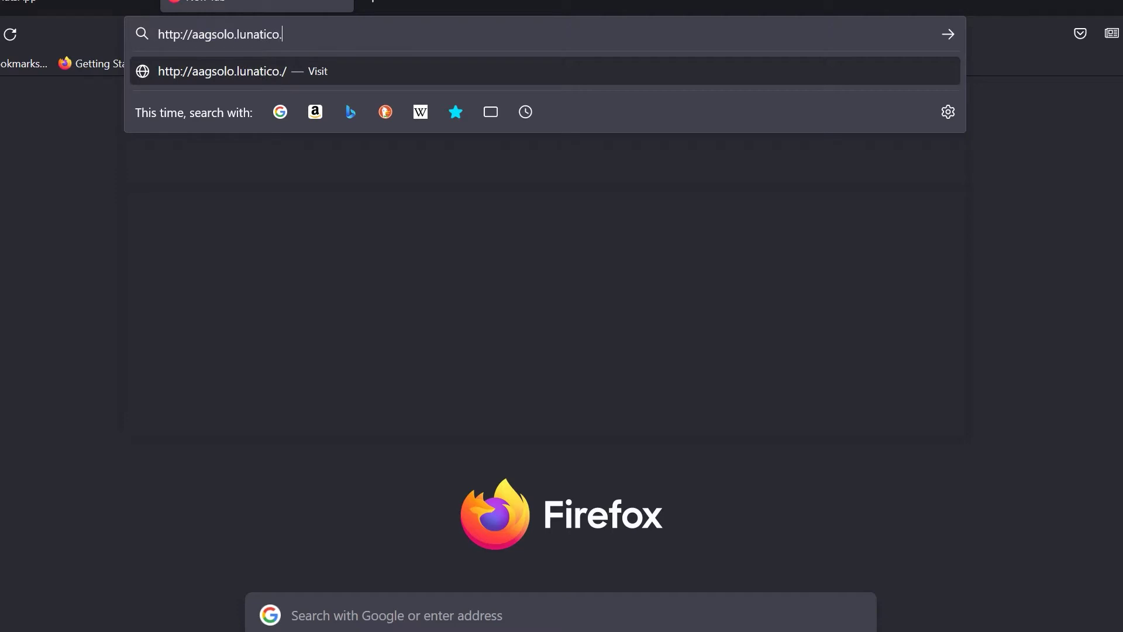
text(es)
text(:10800)
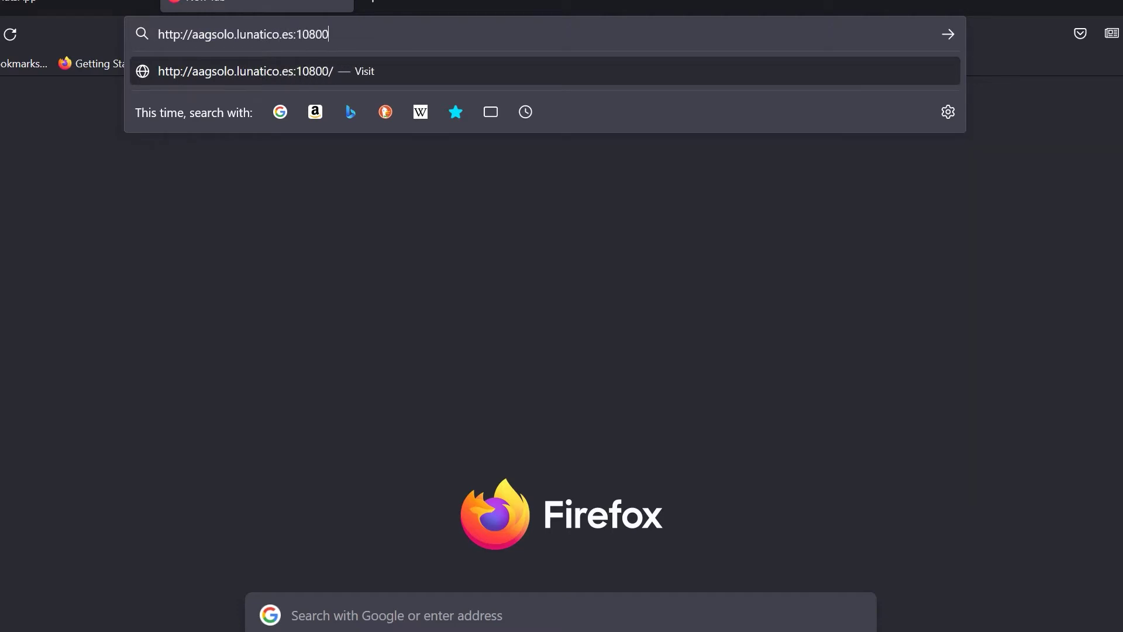
key(Return)
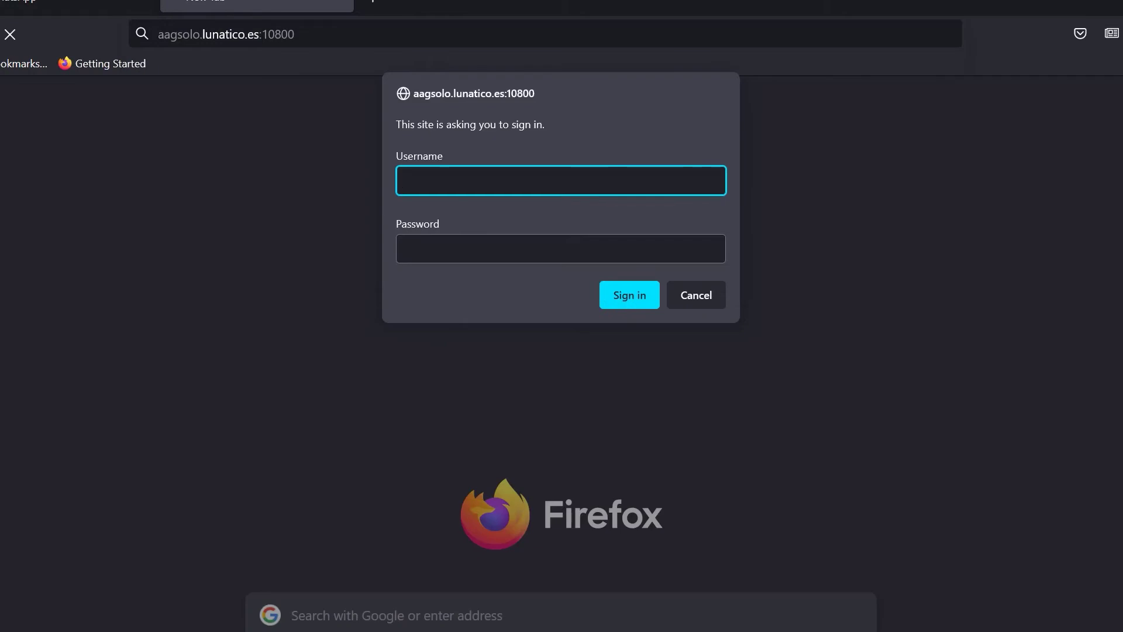
Sign in with username 'solo' and the site password.
text(solo)
key(Tab)
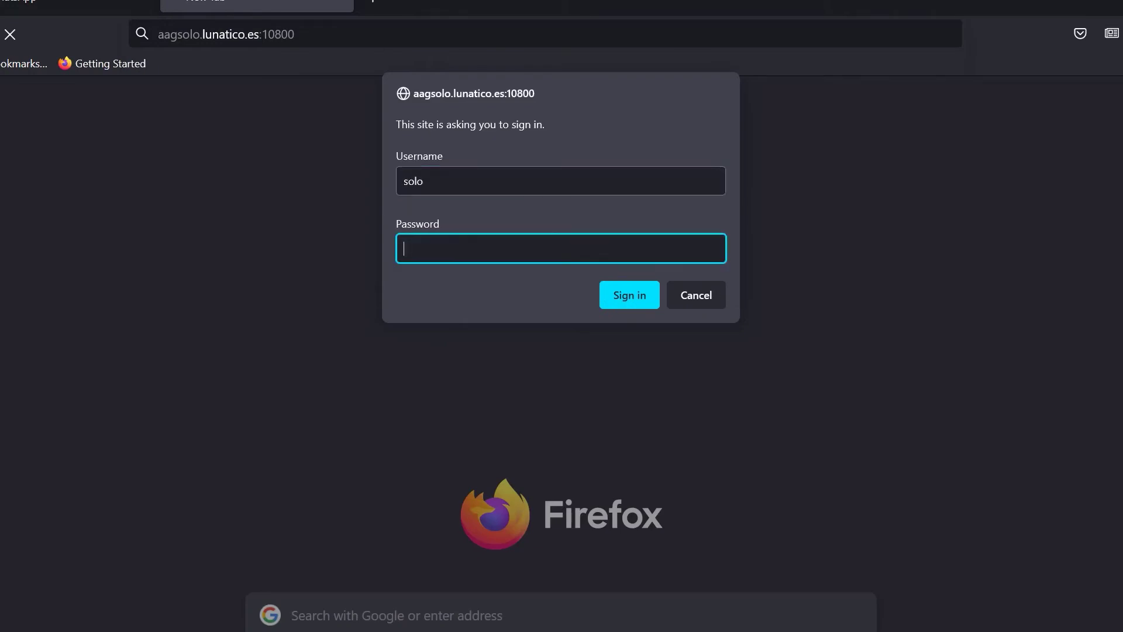
text(******)
text(**)
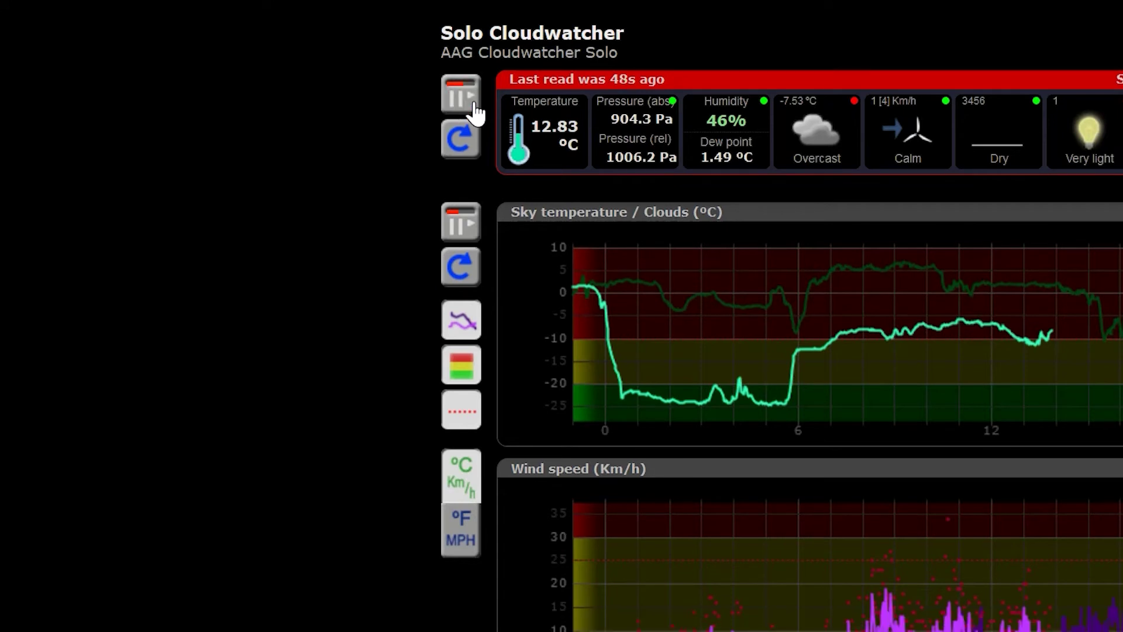
Fetch a fresh sensor reading, then pause, resume and reload the chart data.
click(461, 140)
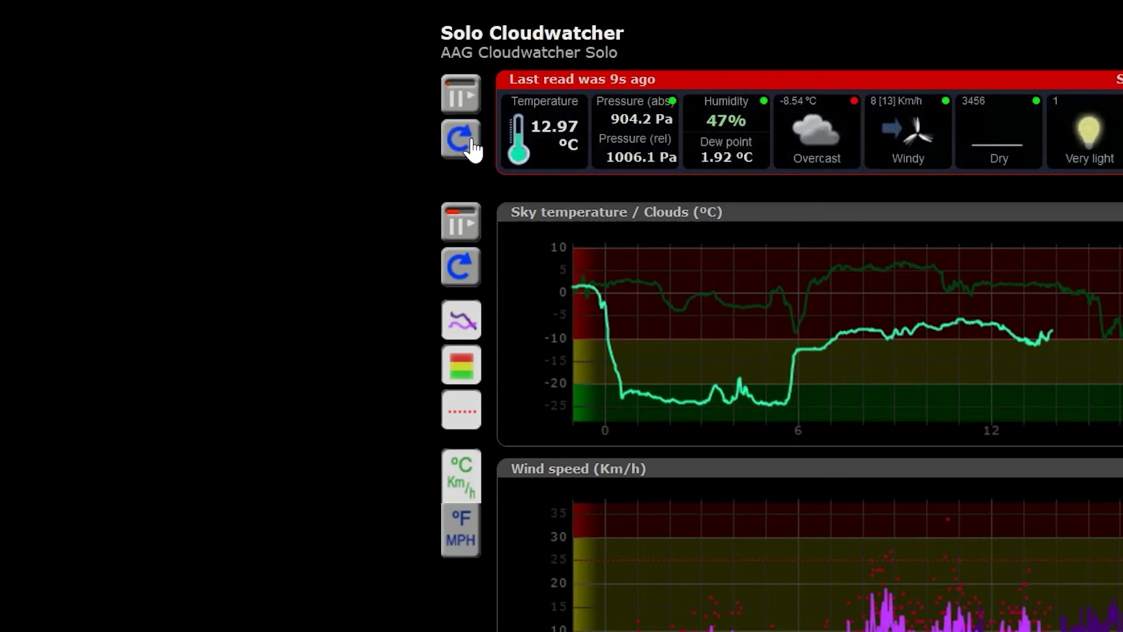
click(472, 233)
click(473, 232)
click(470, 283)
Hide and restore yesterday's curve, limit bands and threshold lines; switch to °F/MPH and back to °C/km/h.
click(474, 330)
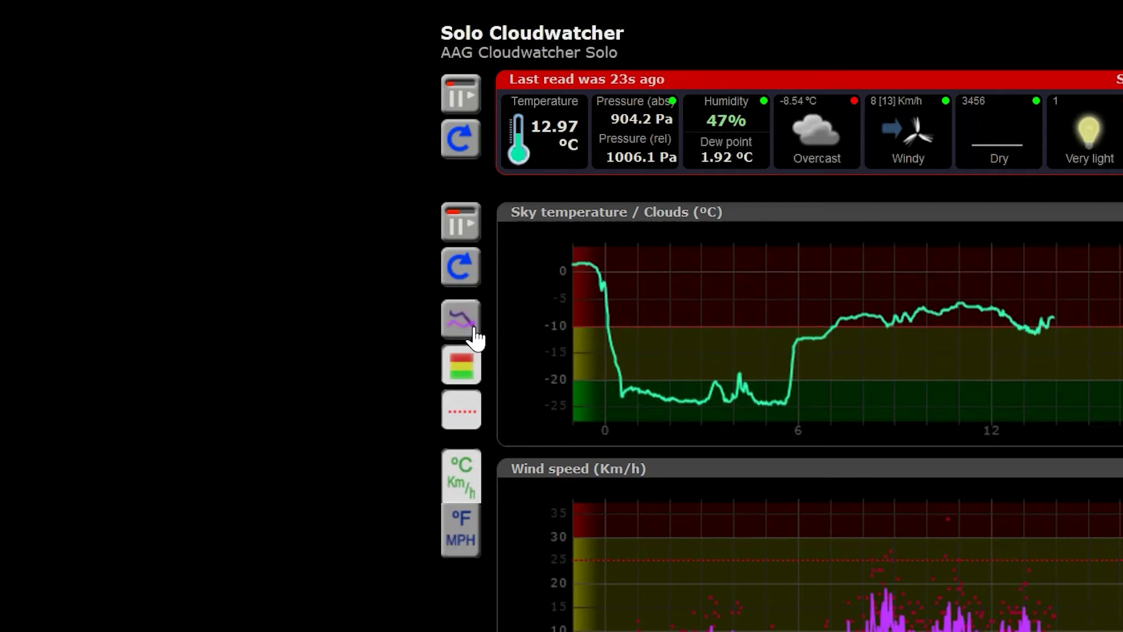
click(475, 333)
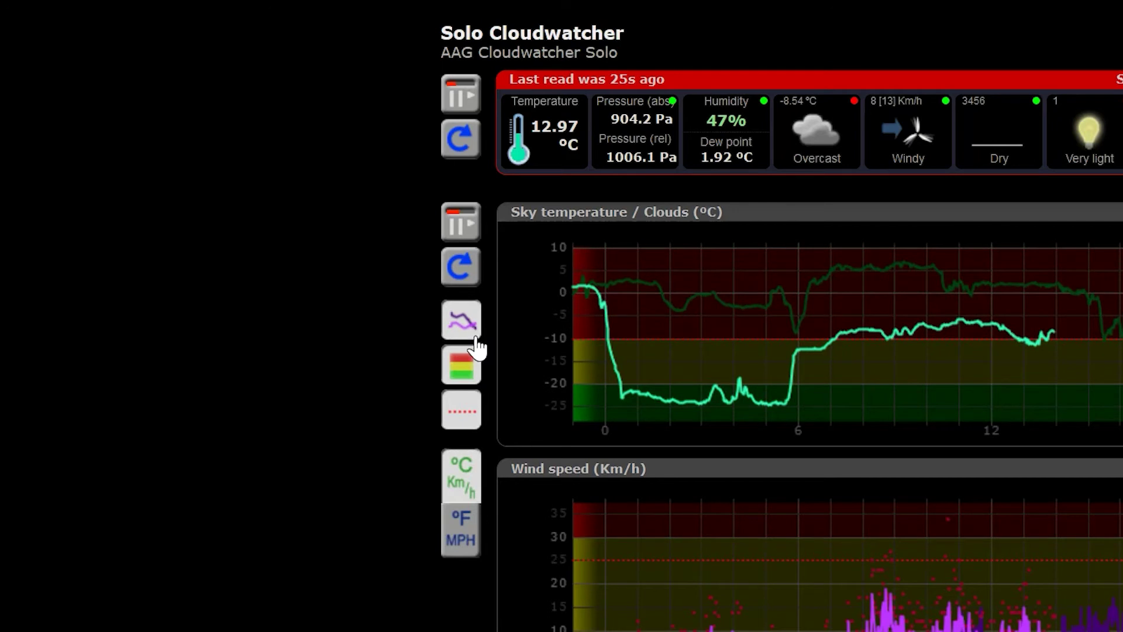
click(471, 383)
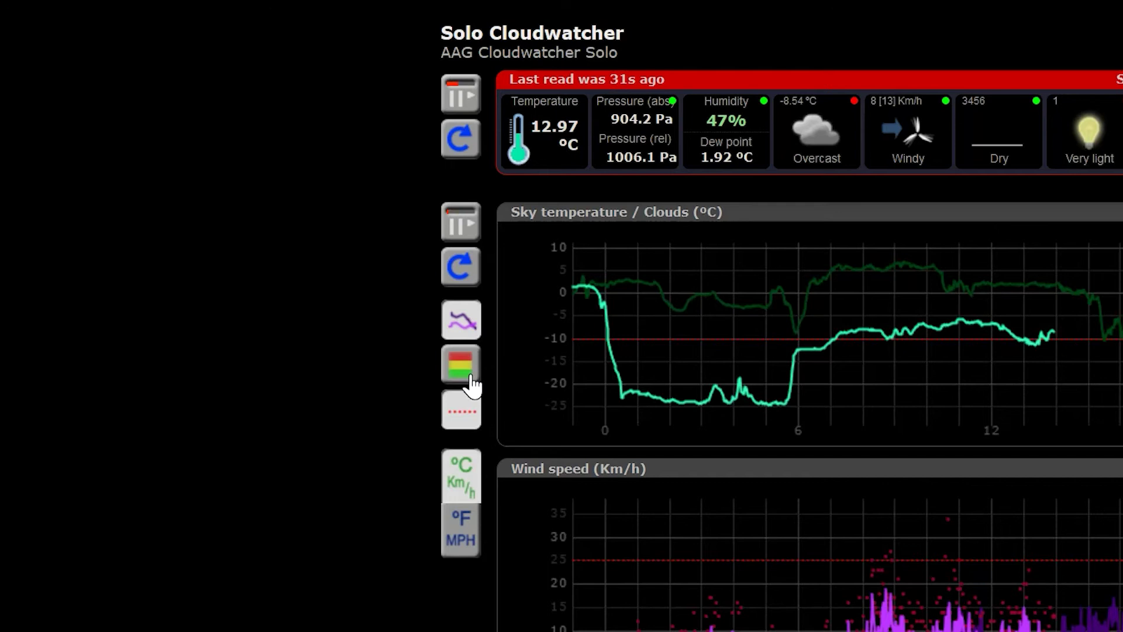
click(471, 383)
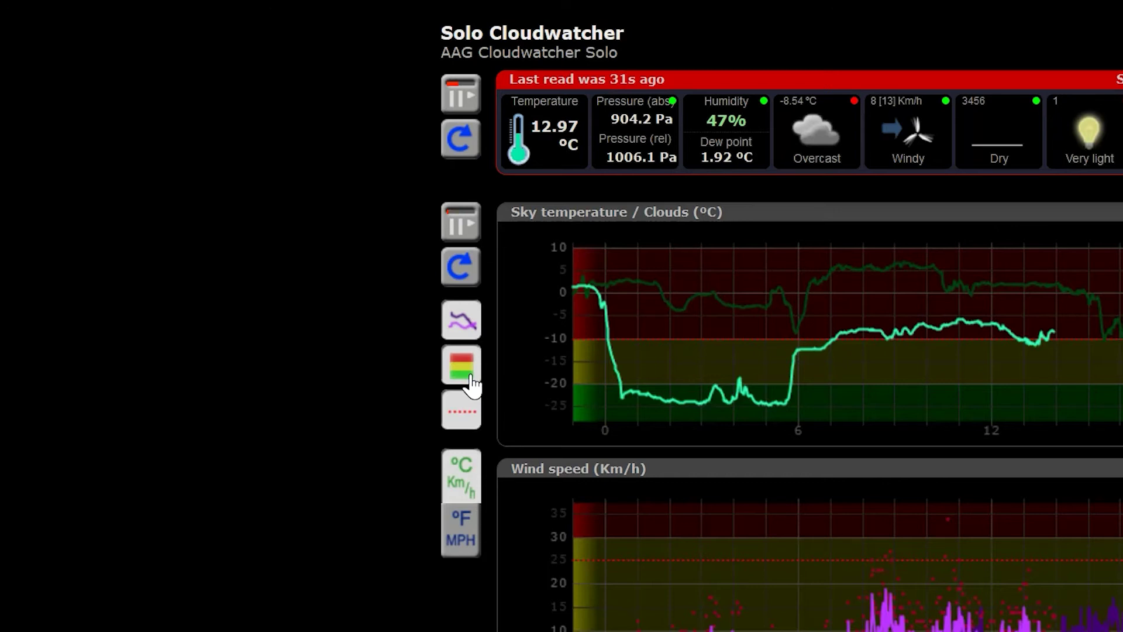
click(474, 426)
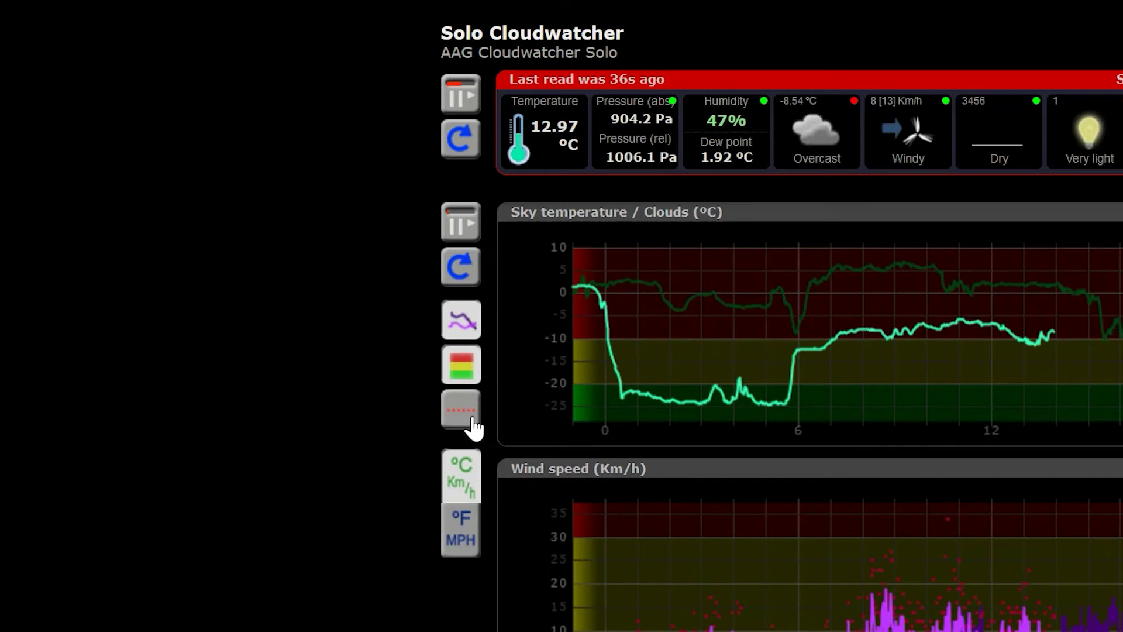
click(474, 426)
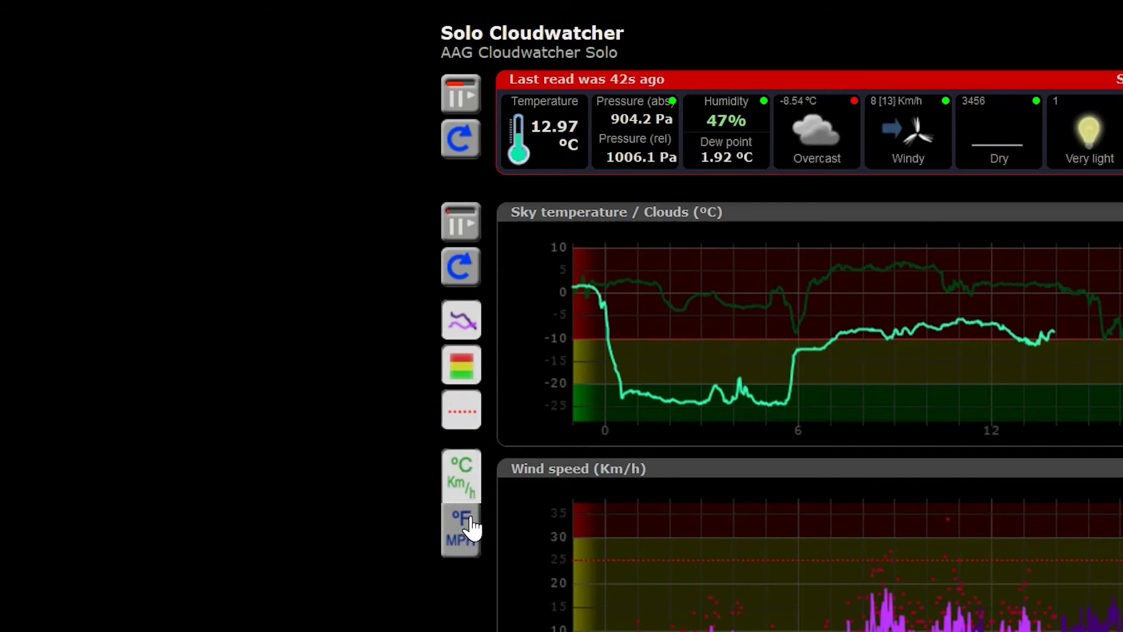
click(471, 528)
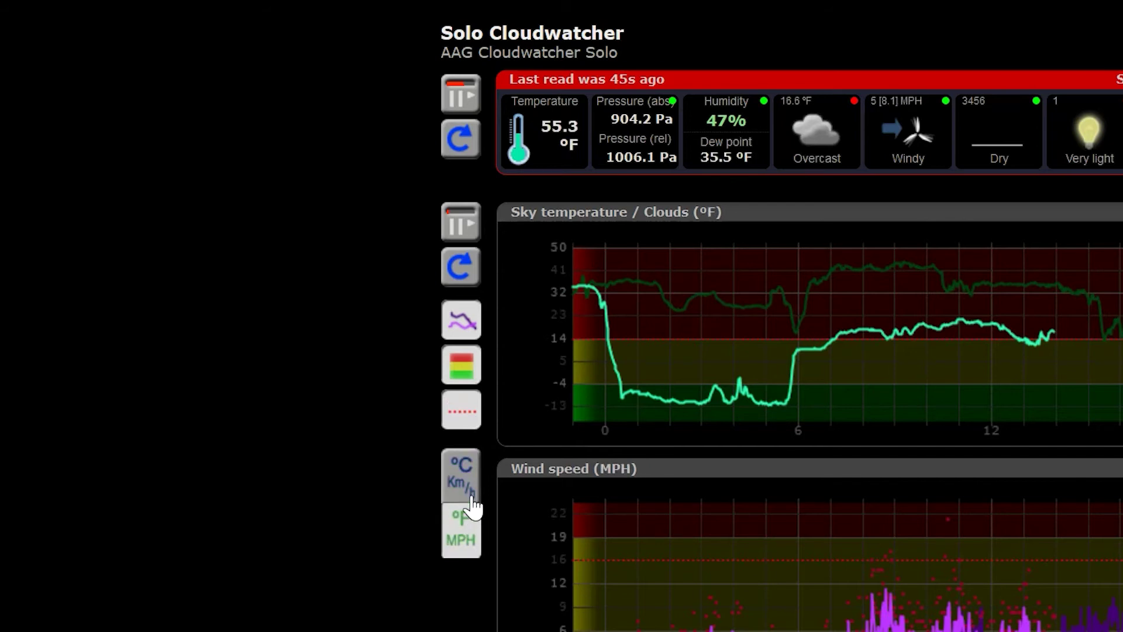
click(473, 494)
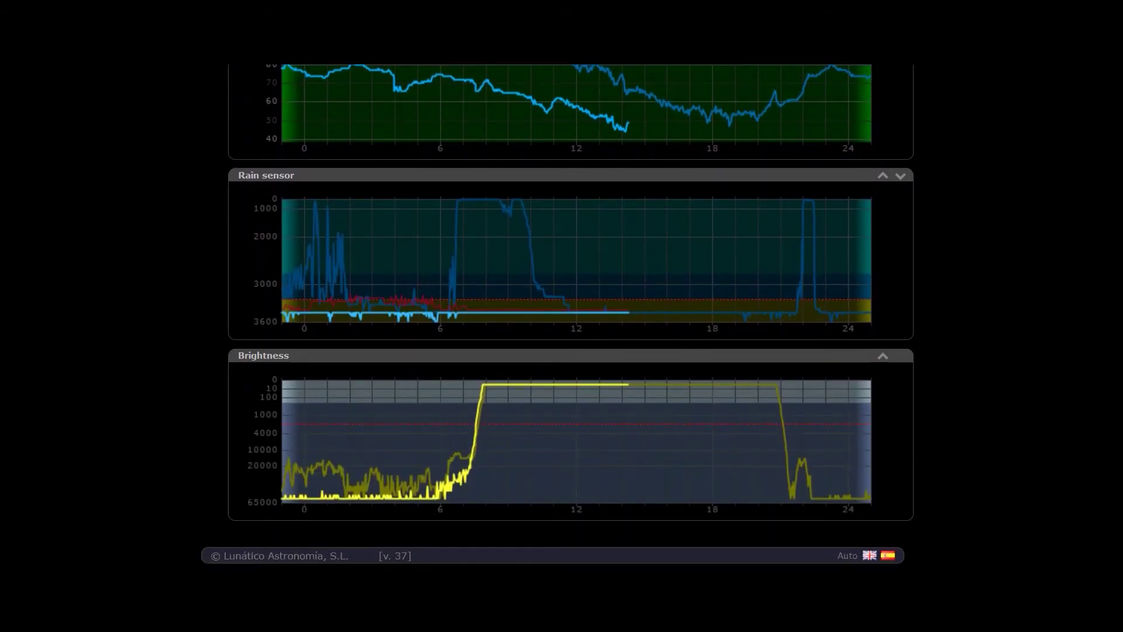
Use the footer flags to show the dashboard in Spanish, then return to English.
click(302, 559)
click(888, 556)
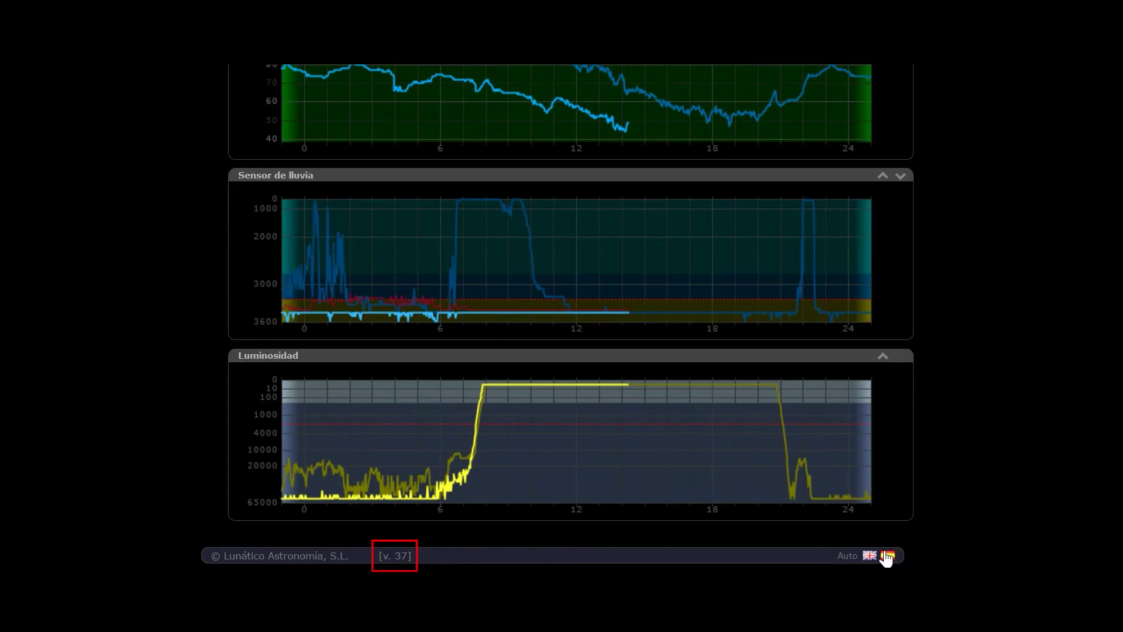
click(874, 556)
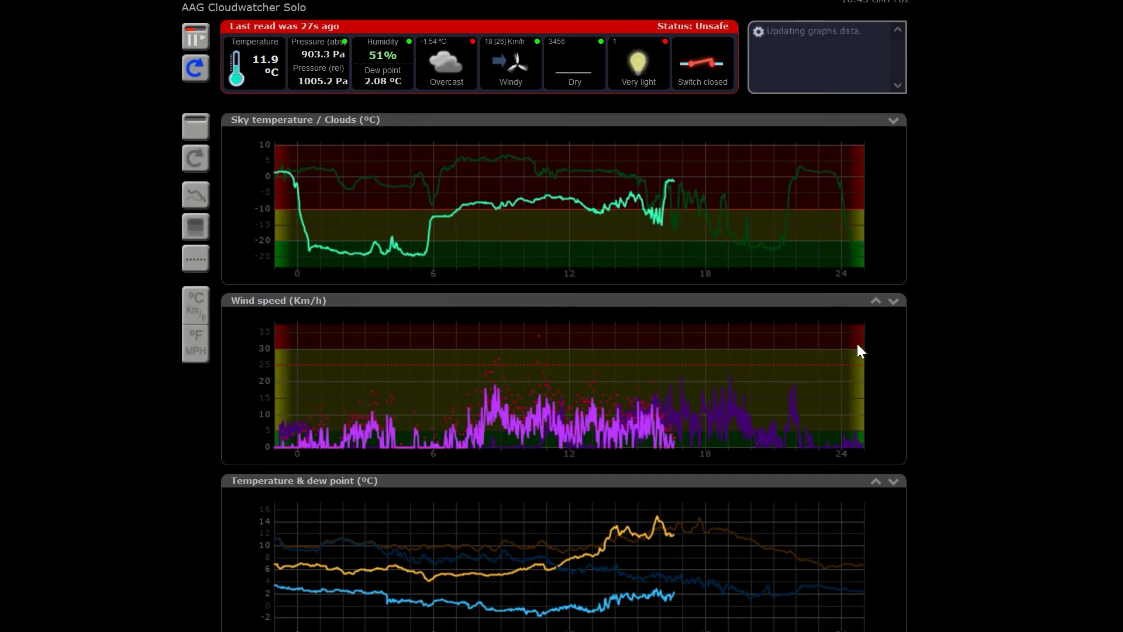
click(877, 301)
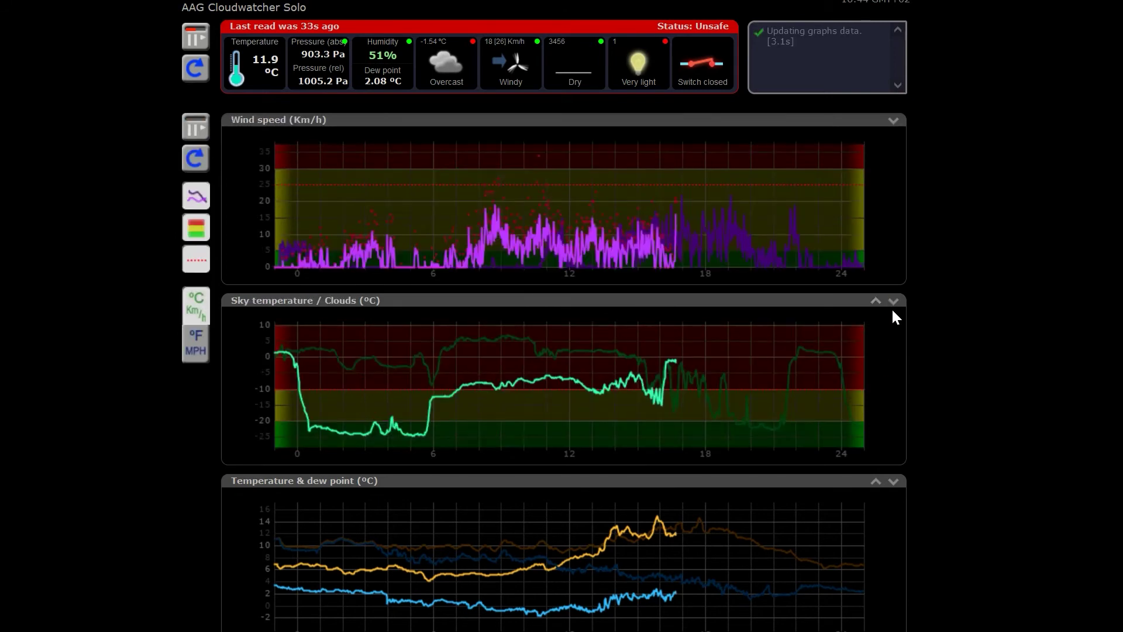
click(894, 300)
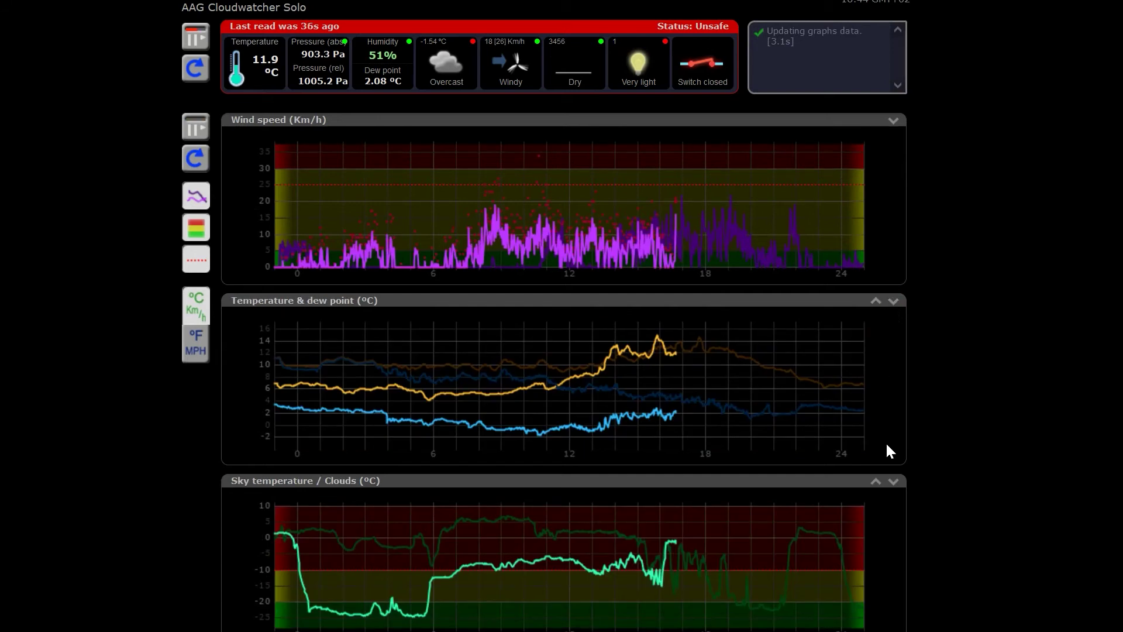
click(876, 480)
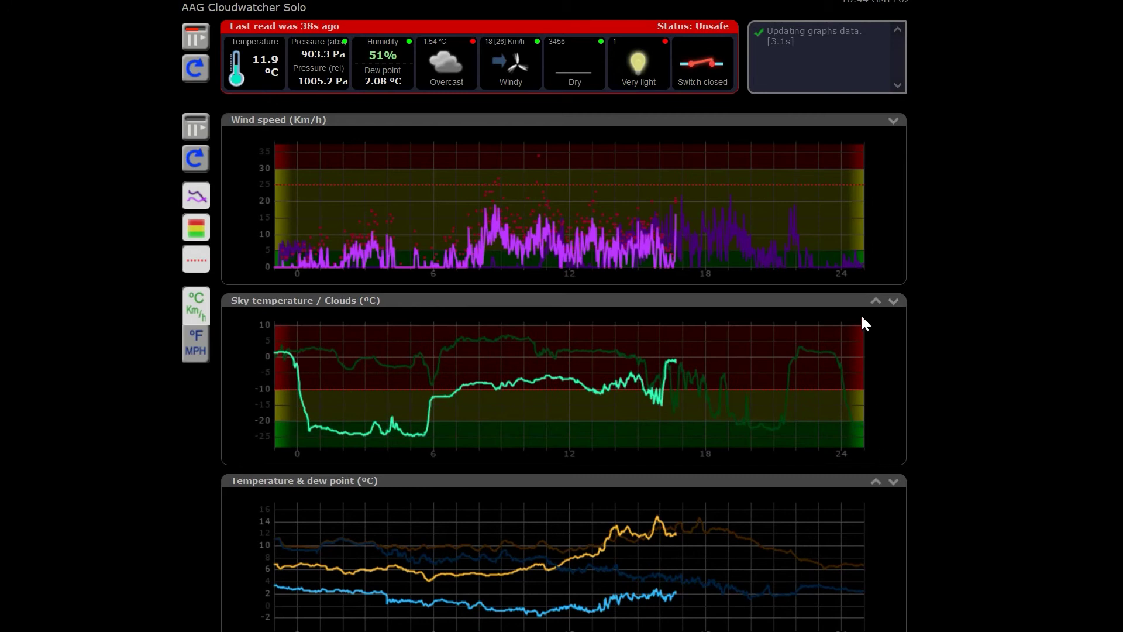
click(876, 302)
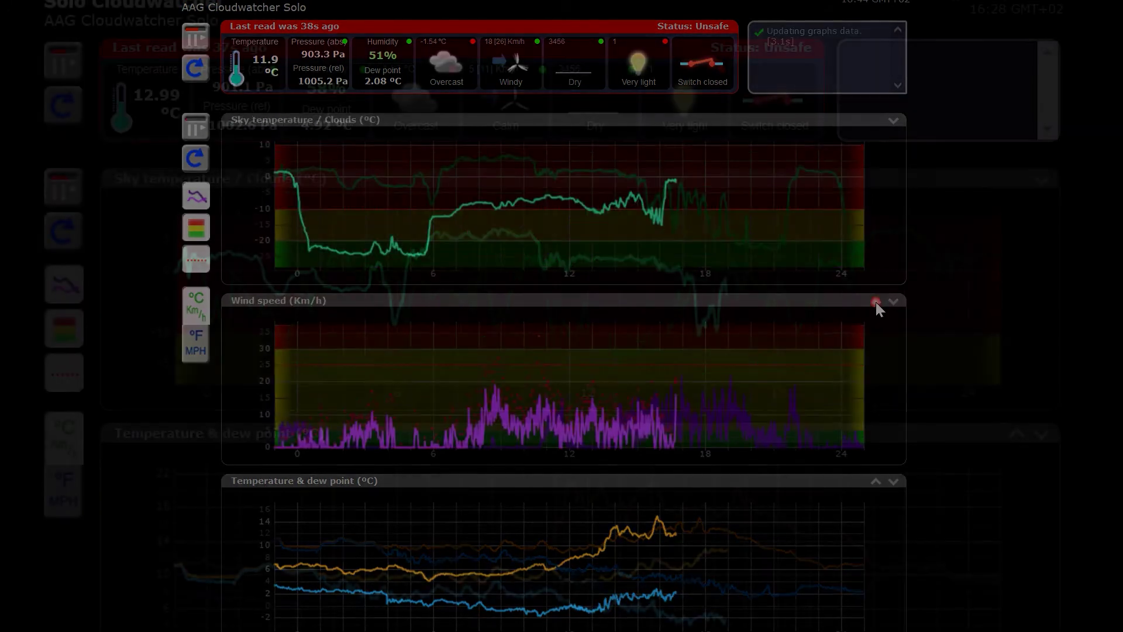